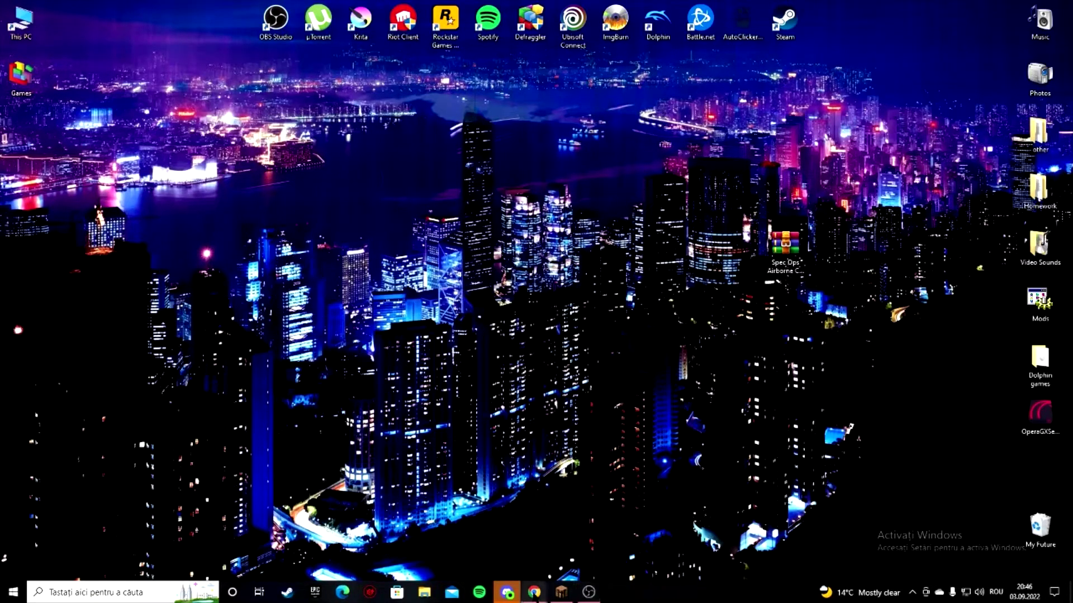
Step: Bring up the Chrome window previews, one showing the official ImgBurn website
mouse_move(534, 592)
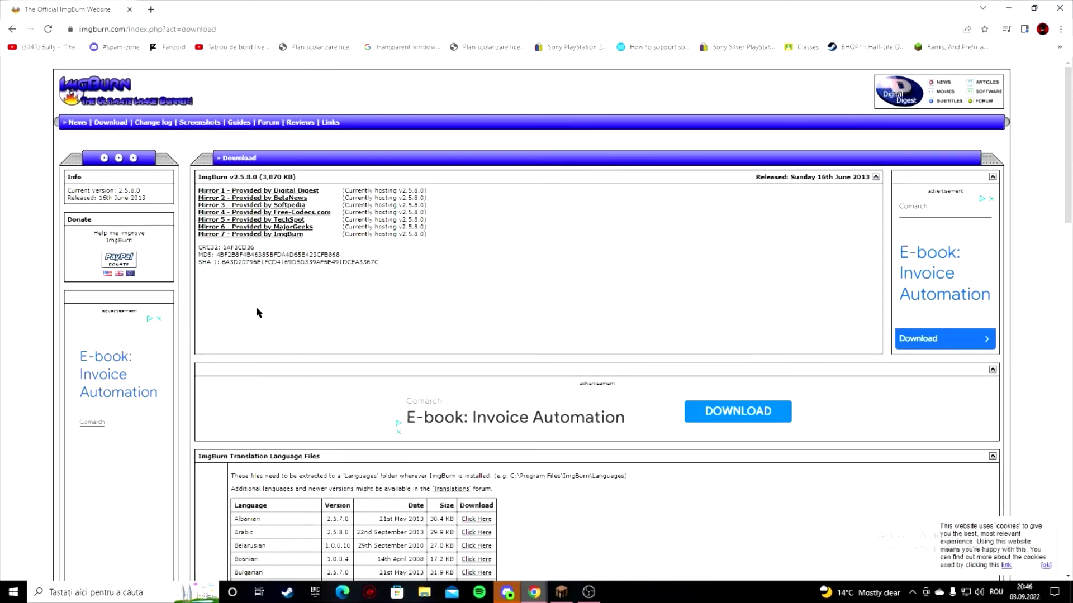
Step: Reload the ImgBurn v2.5.8.0 download page, then minimize the browser to the desktop
left_click(118, 124)
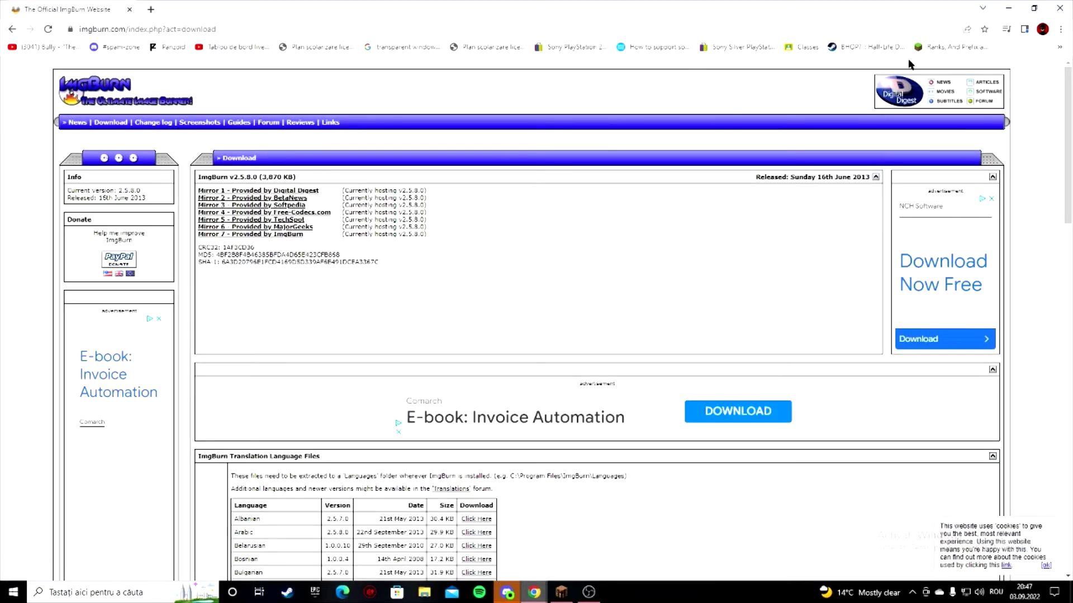
left_click(1006, 13)
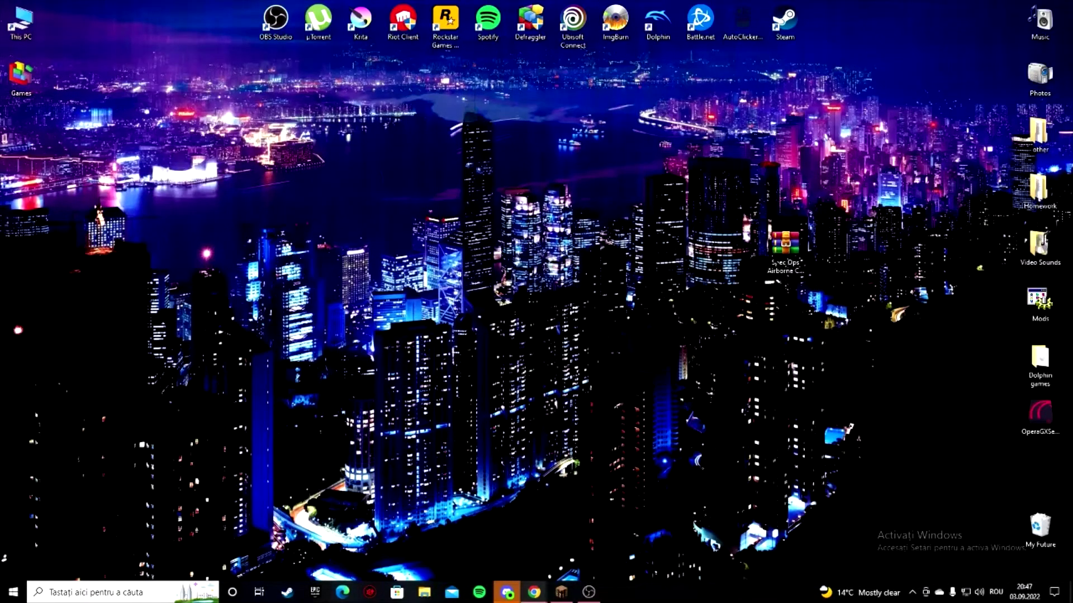
Step: Move the Spec Ops archive up and create a new desktop folder named 'Spec Ops'
left_click_drag(785, 243, 531, 132)
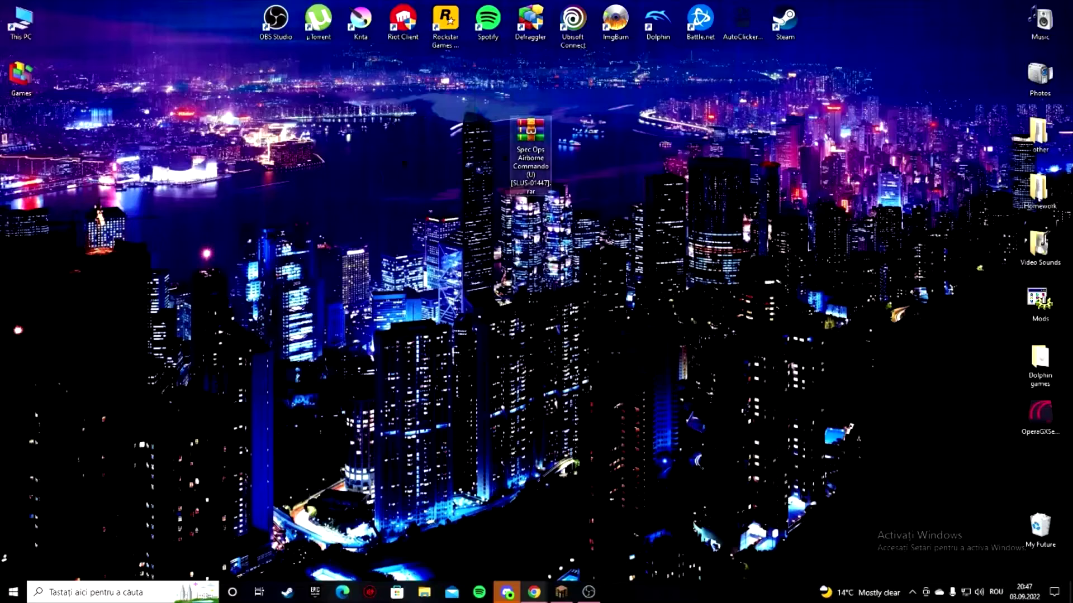
right_click(388, 229)
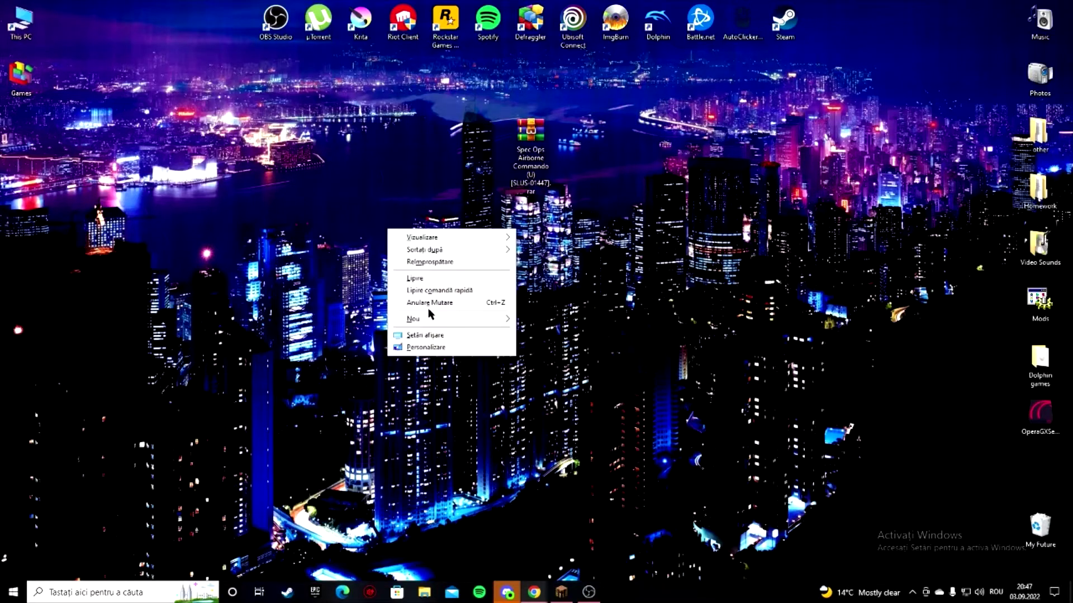
mouse_move(423, 319)
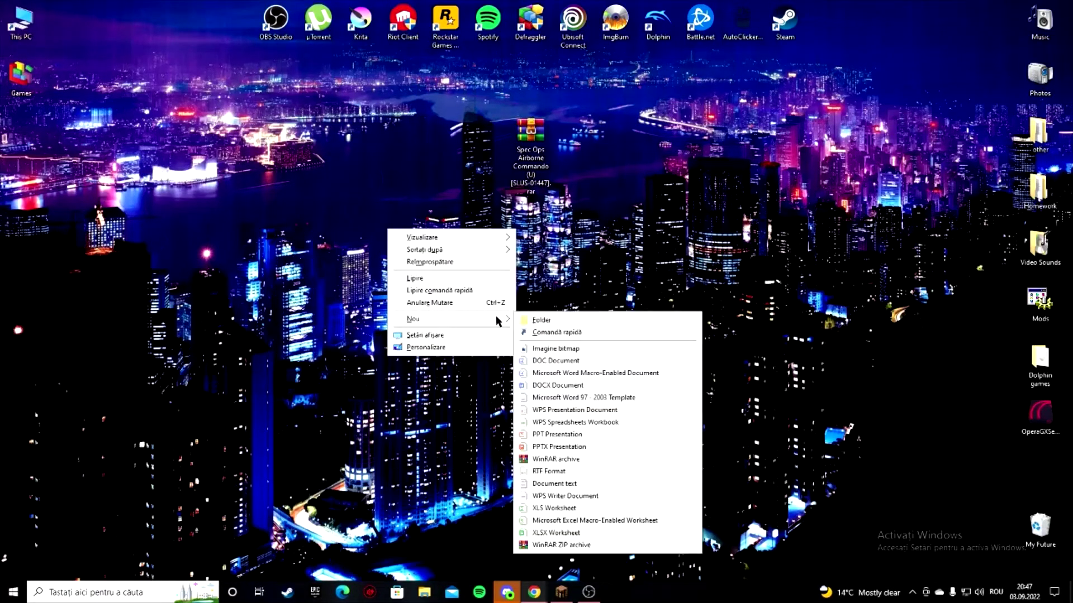
left_click(530, 320)
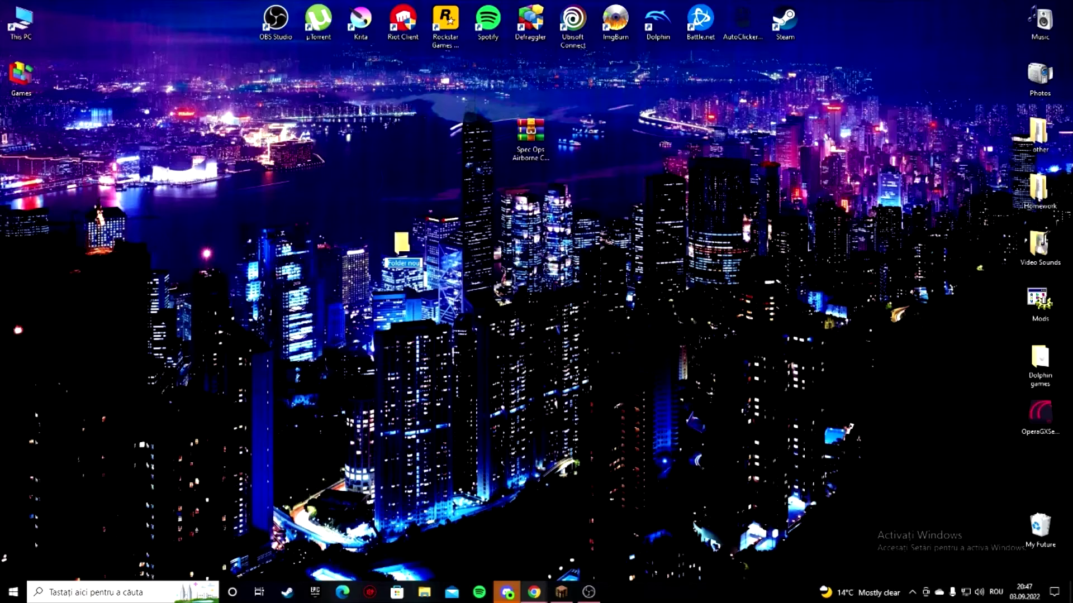
type("Spec Ops")
key("Return")
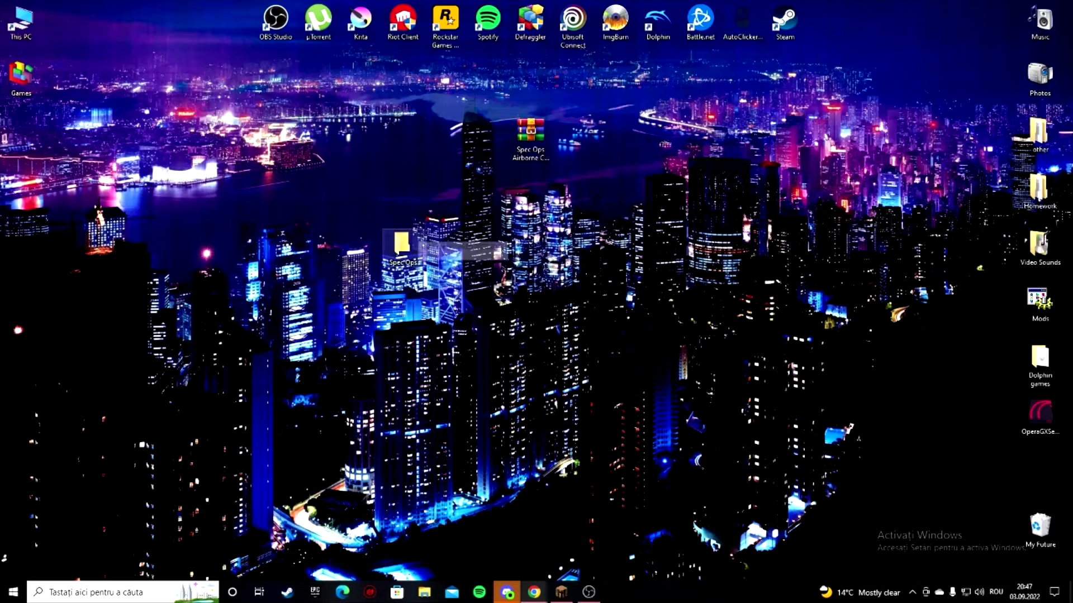
Step: Extract the archive's .bin and .cue files from WinRAR into the Spec Ops folder
double_click(537, 145)
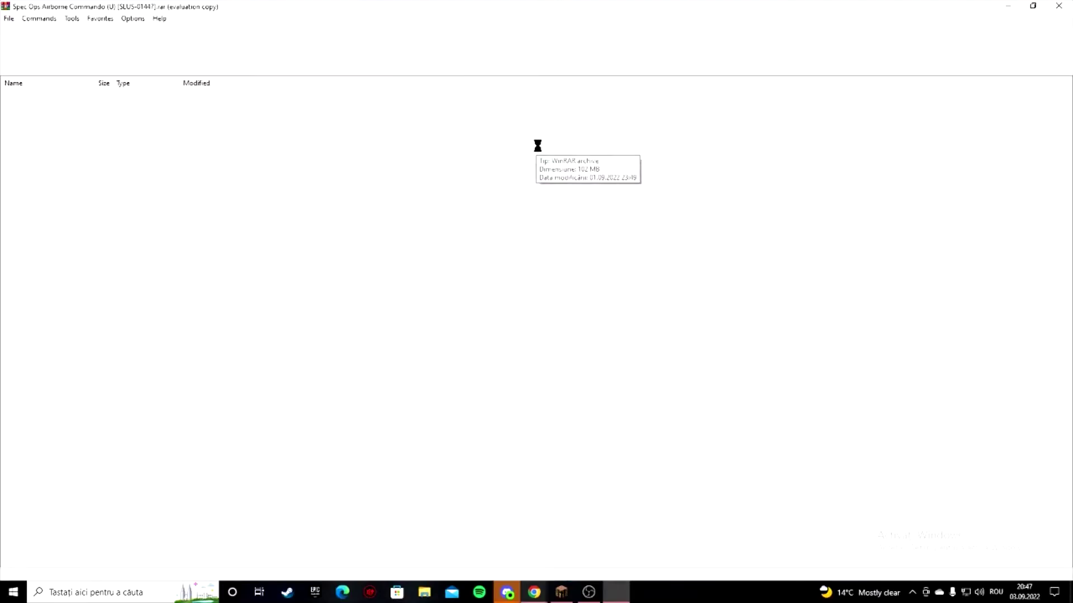
double_click(868, 5)
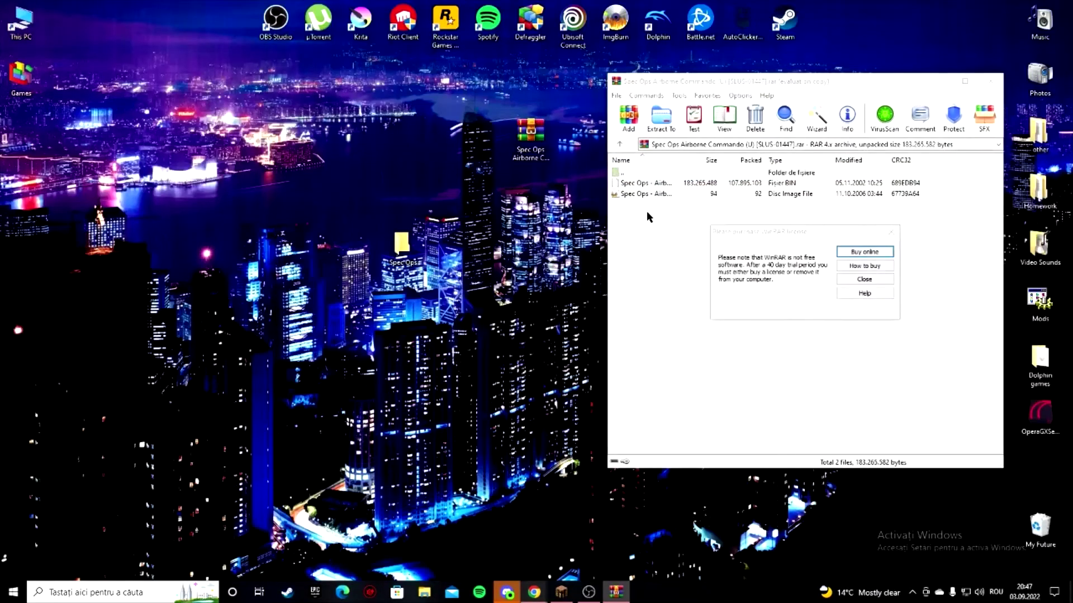
left_click(881, 282)
left_click_drag(661, 232, 643, 184)
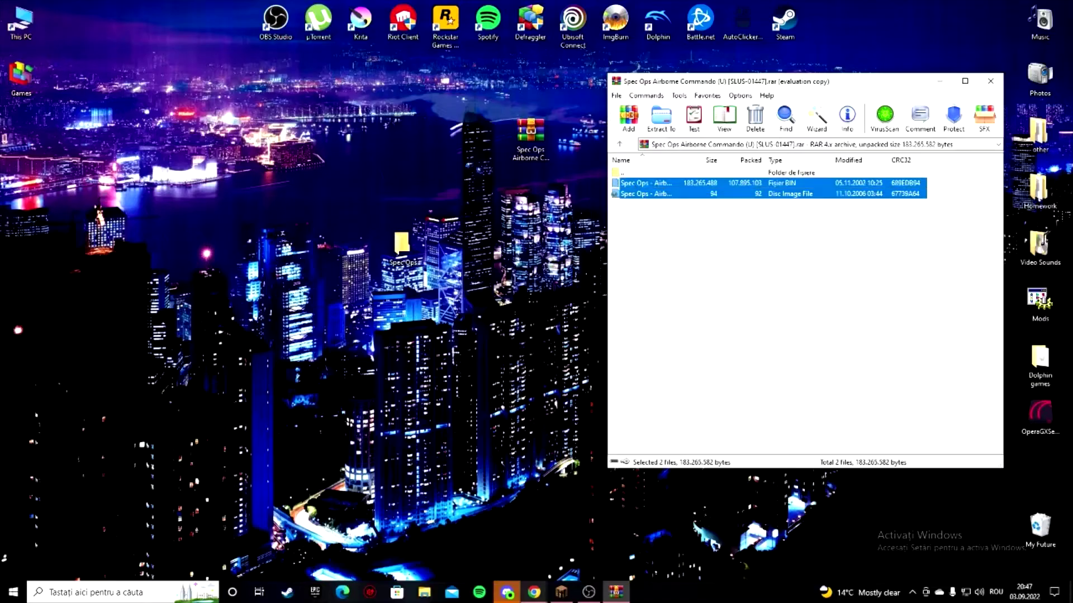
left_click_drag(510, 240, 402, 249)
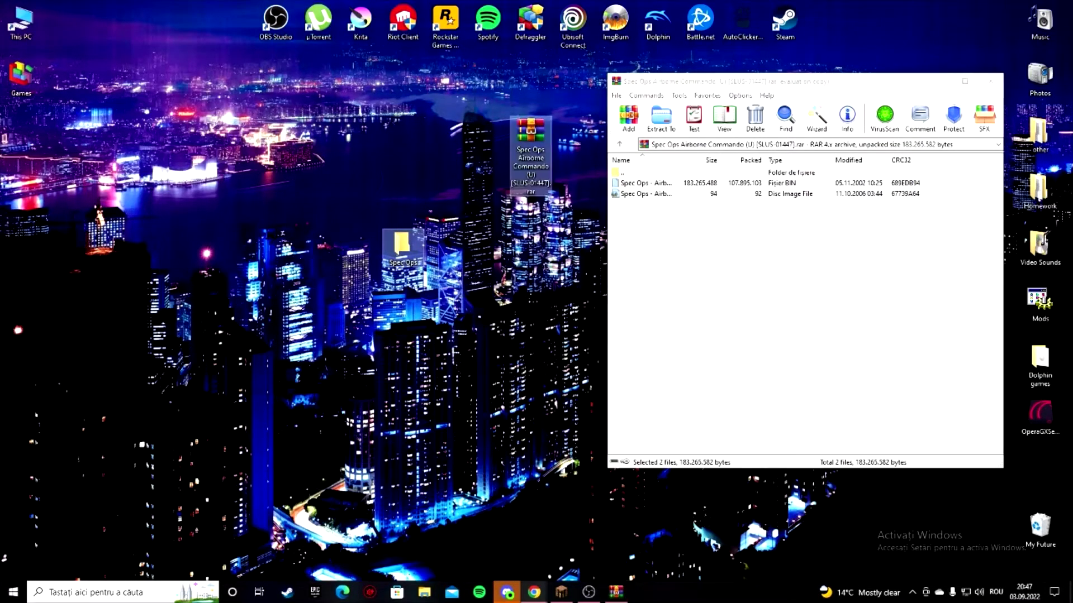
Step: Close WinRAR, delete the .rar archive to the Recycle Bin, and recentre the folder
left_click(990, 82)
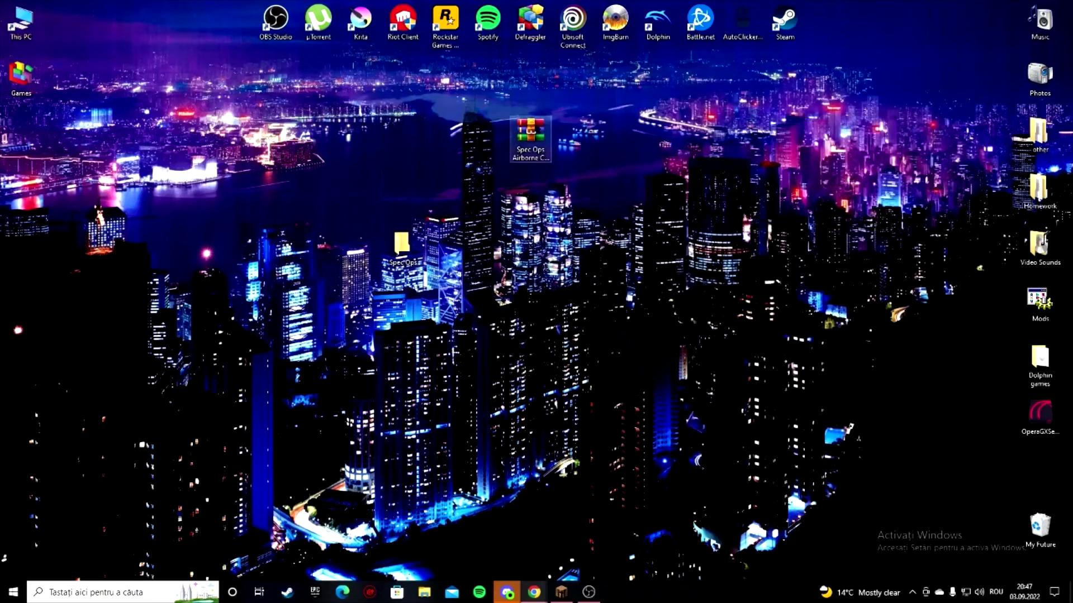
left_click_drag(530, 134, 1040, 528)
left_click_drag(395, 246, 530, 248)
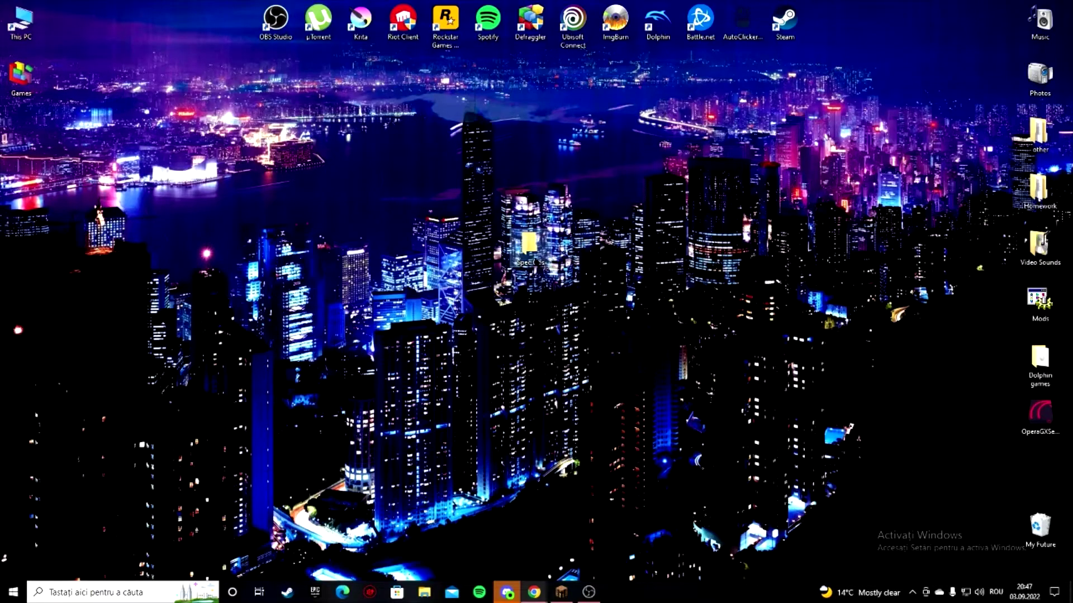
Step: Open 'Spec Ops - Airborne Commando.cue' with ImgBurn from the Spec Ops folder, then close the folder
double_click(535, 261)
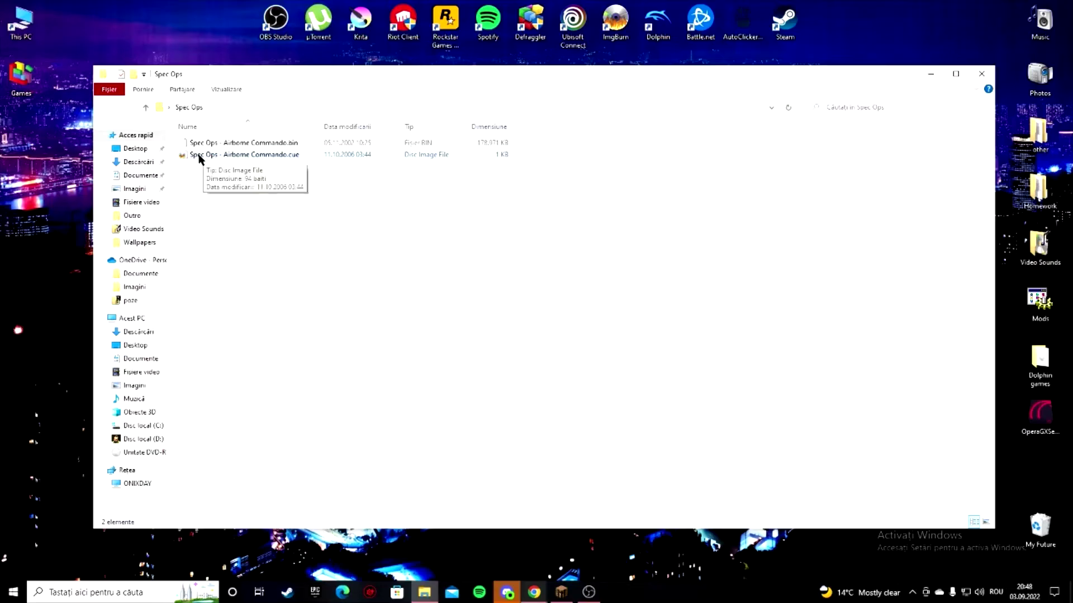
double_click(199, 155)
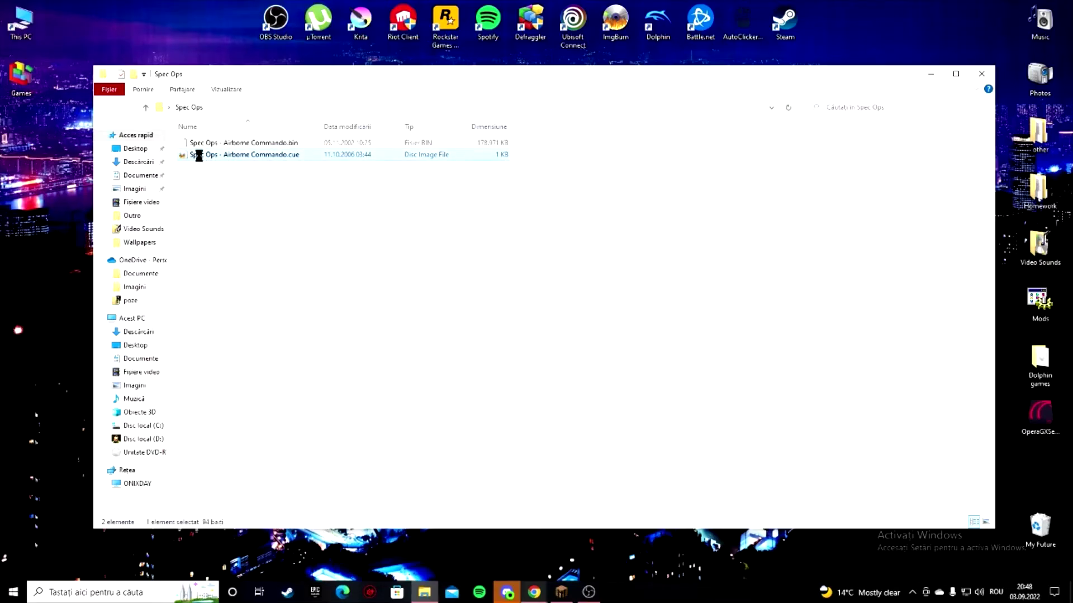
right_click(199, 155)
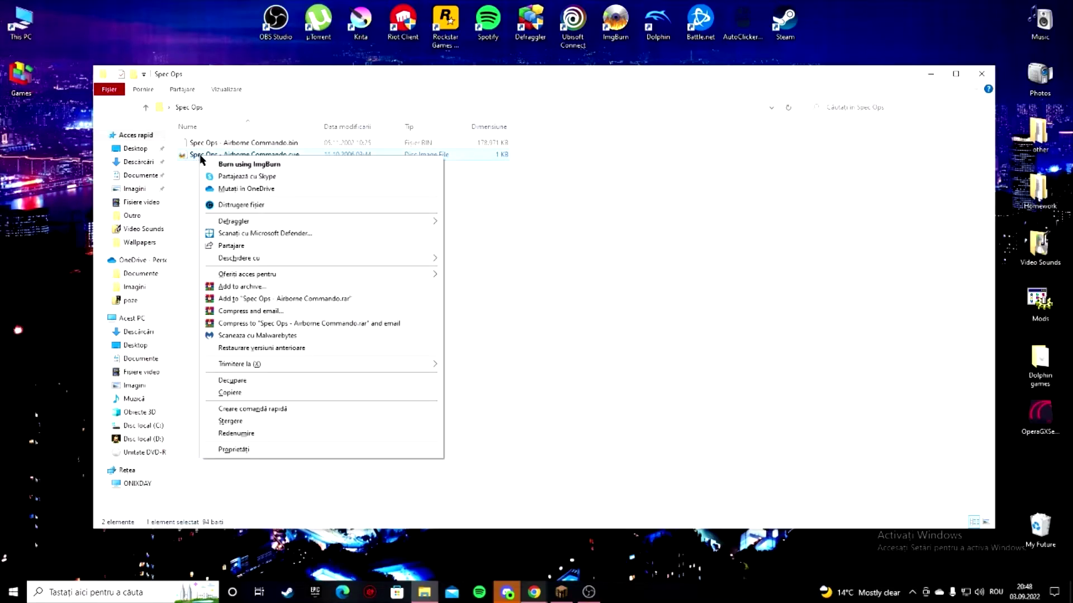
mouse_move(312, 258)
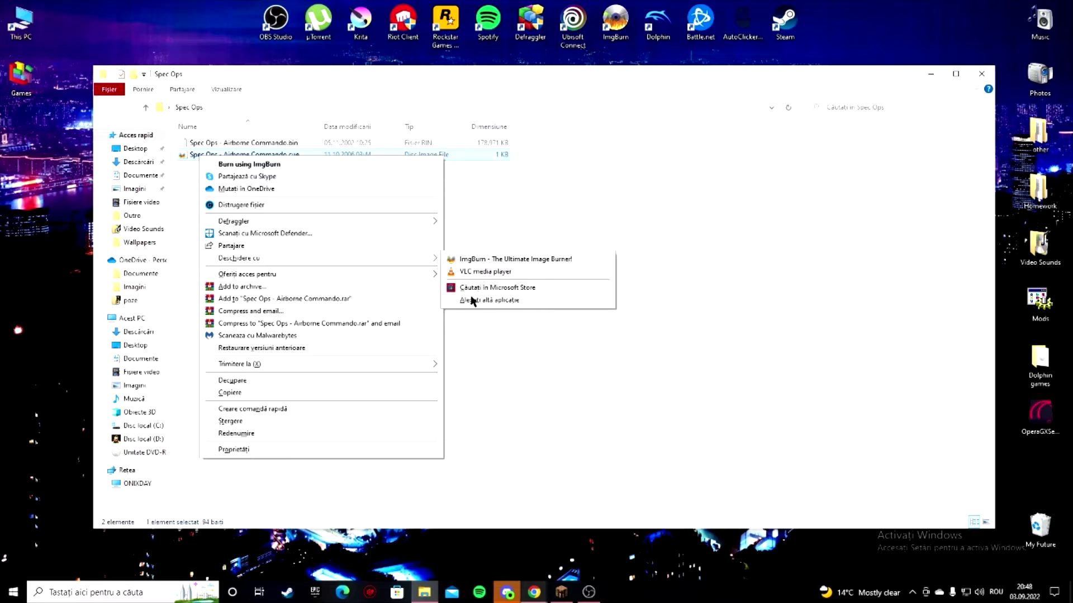
left_click(478, 261)
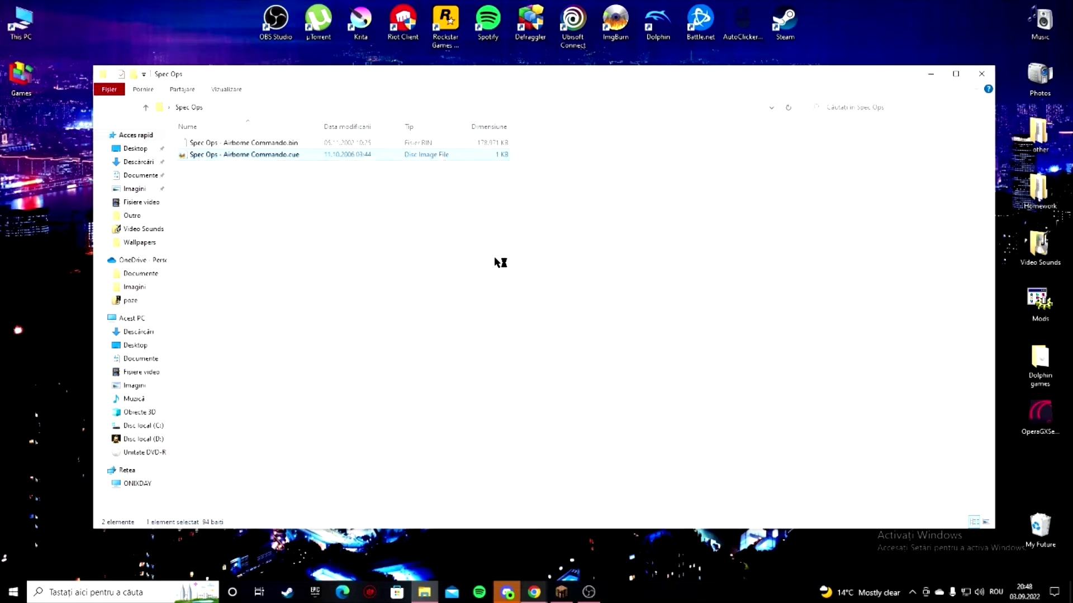
left_click(982, 75)
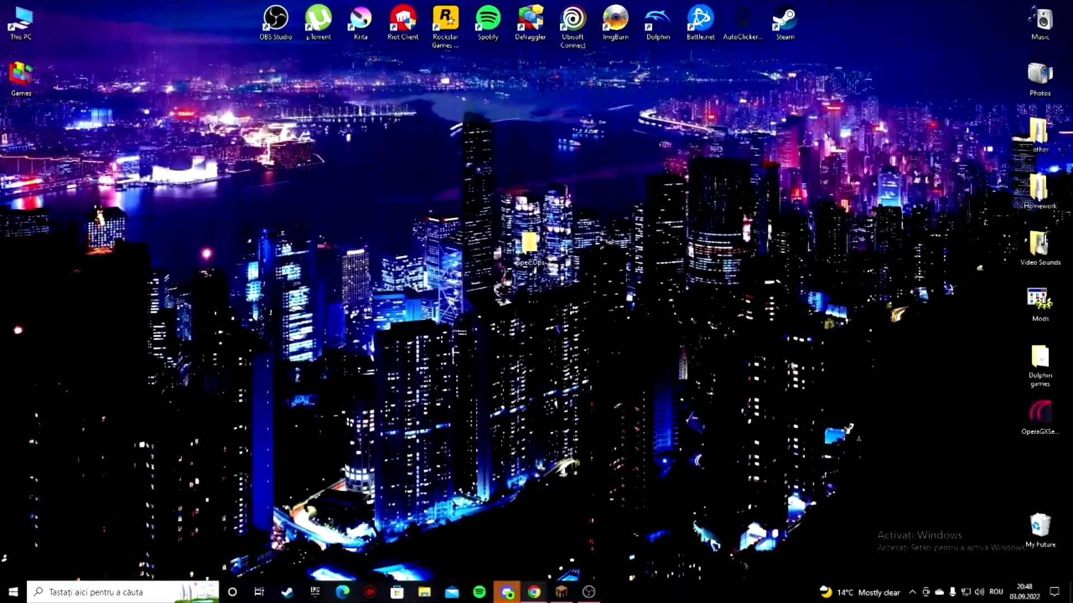
Step: Set ImgBurn to write 1 copy at AWS speed to the hp DVDRW (E:) drive
left_click_drag(528, 246, 104, 190)
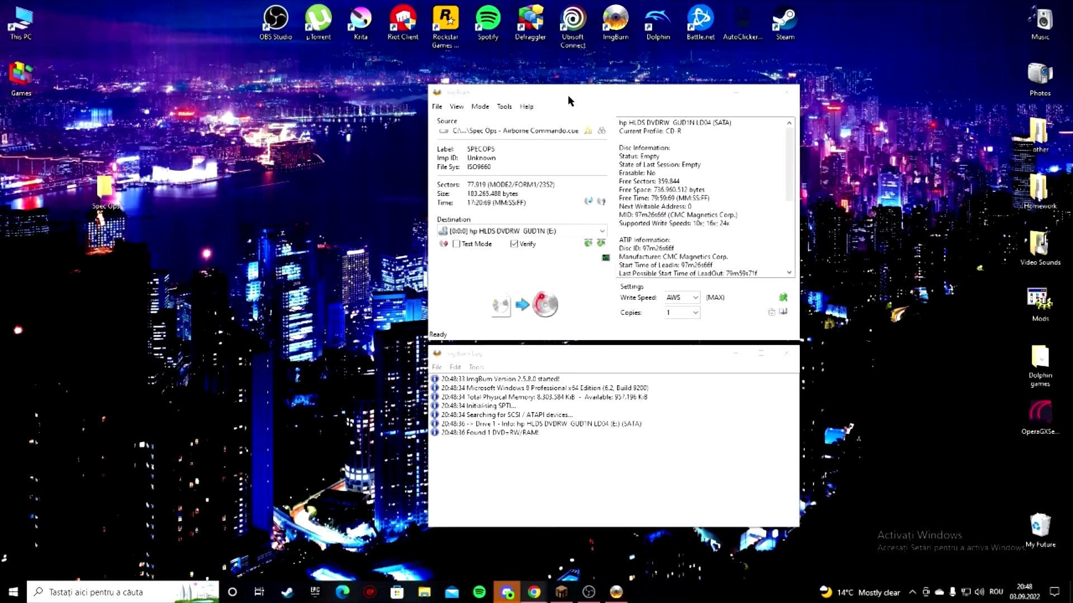
left_click_drag(567, 94, 396, 94)
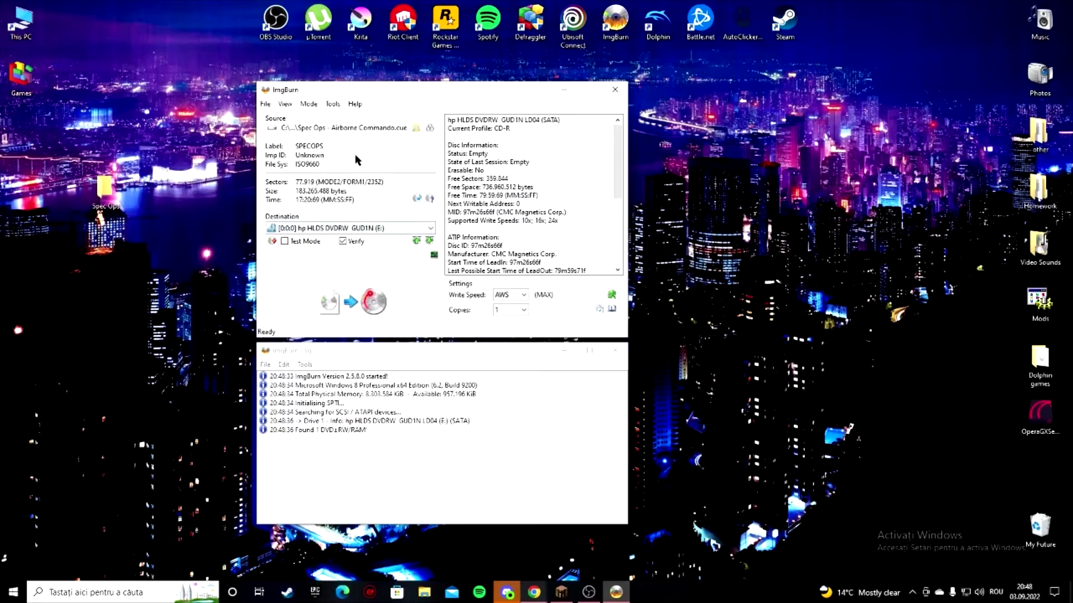
left_click(508, 312)
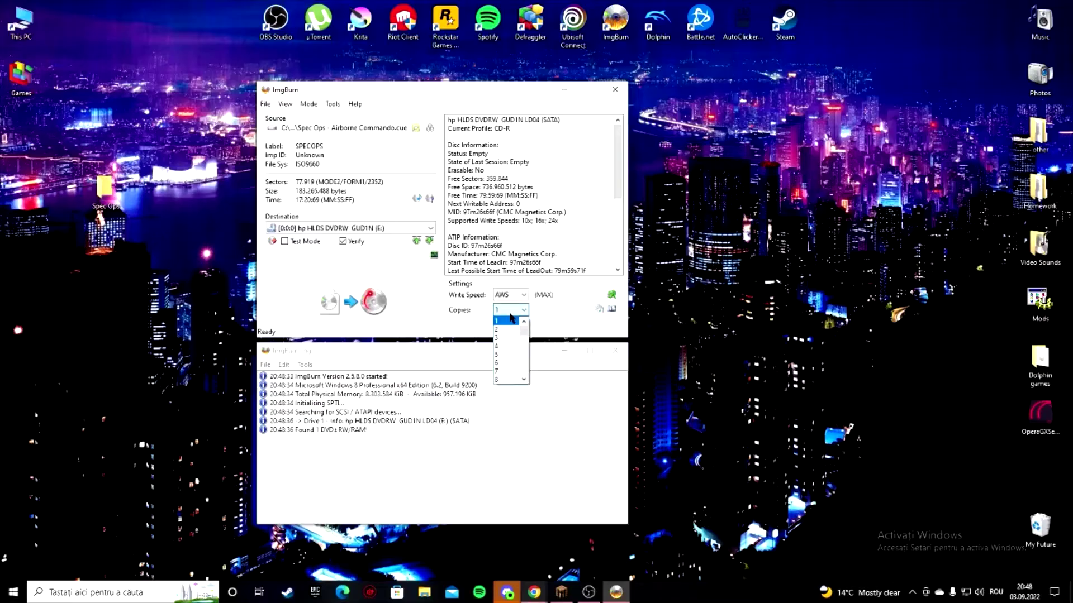
left_click(507, 322)
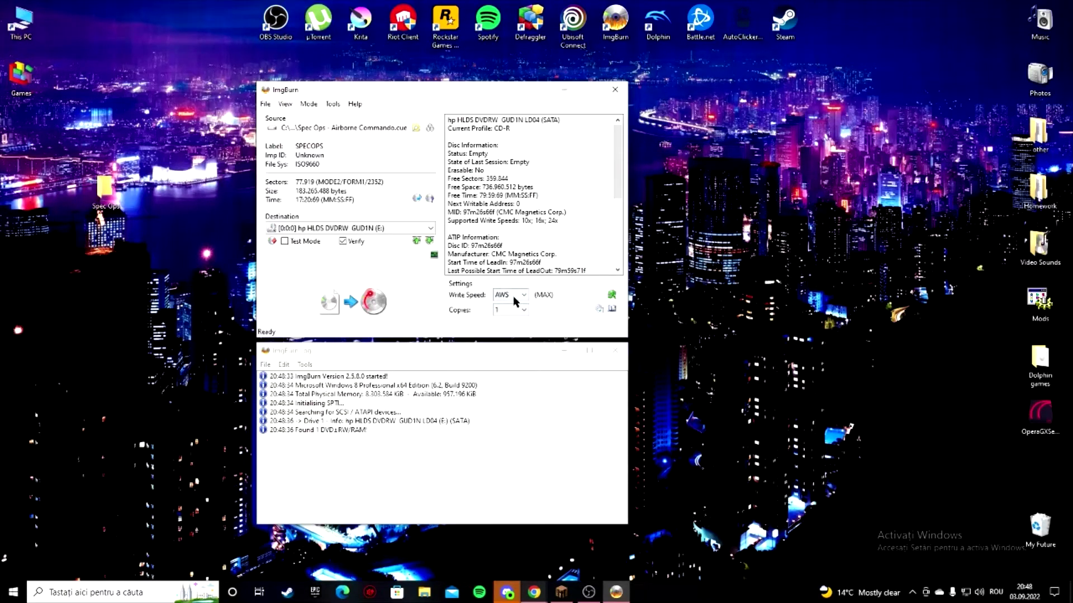
left_click(513, 295)
left_click(530, 296)
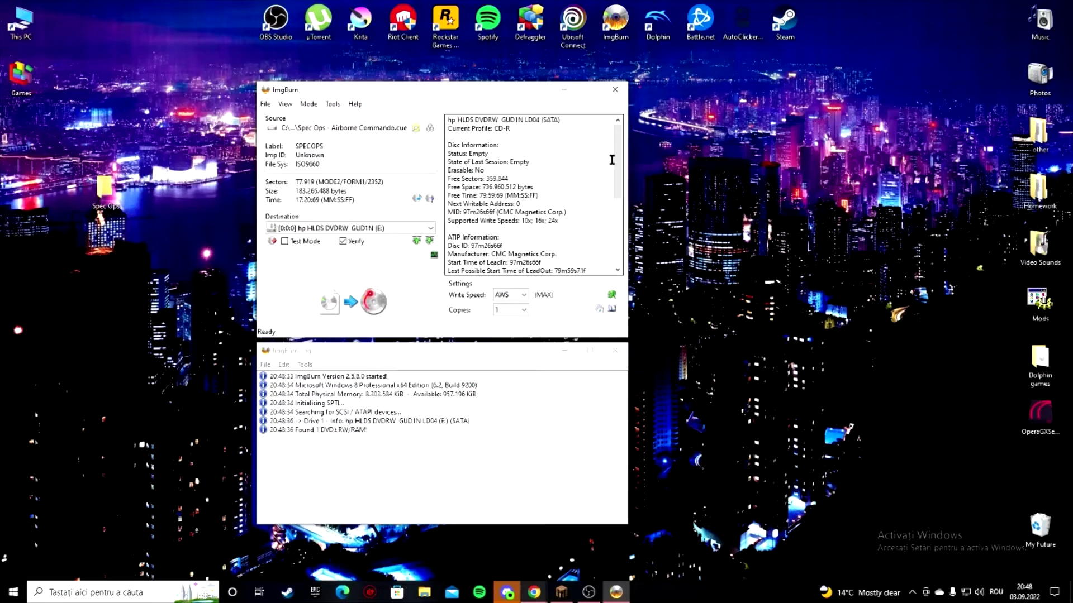
left_click(395, 227)
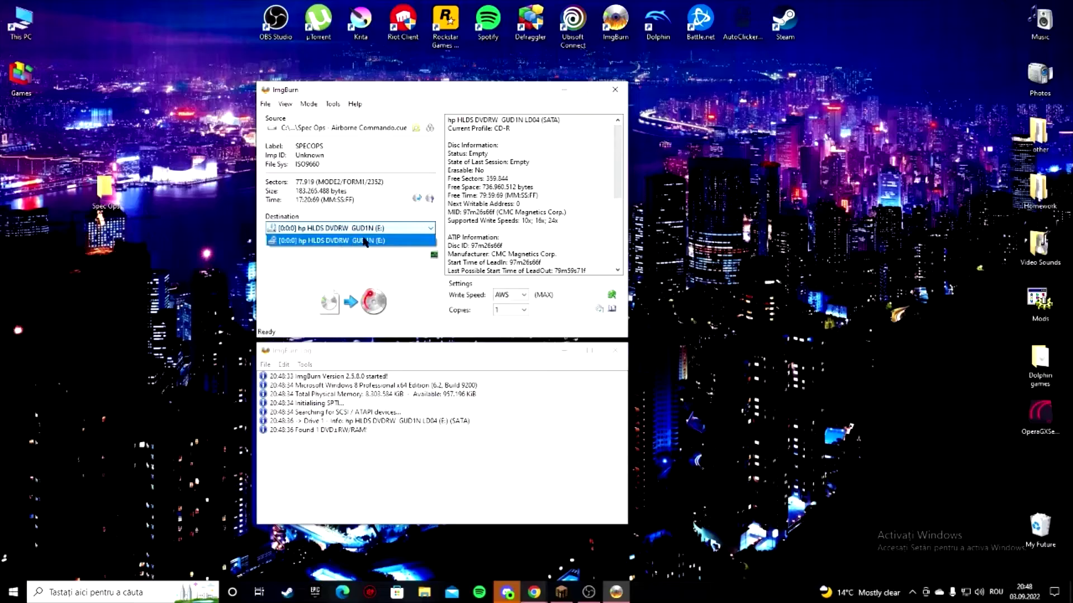
left_click(395, 238)
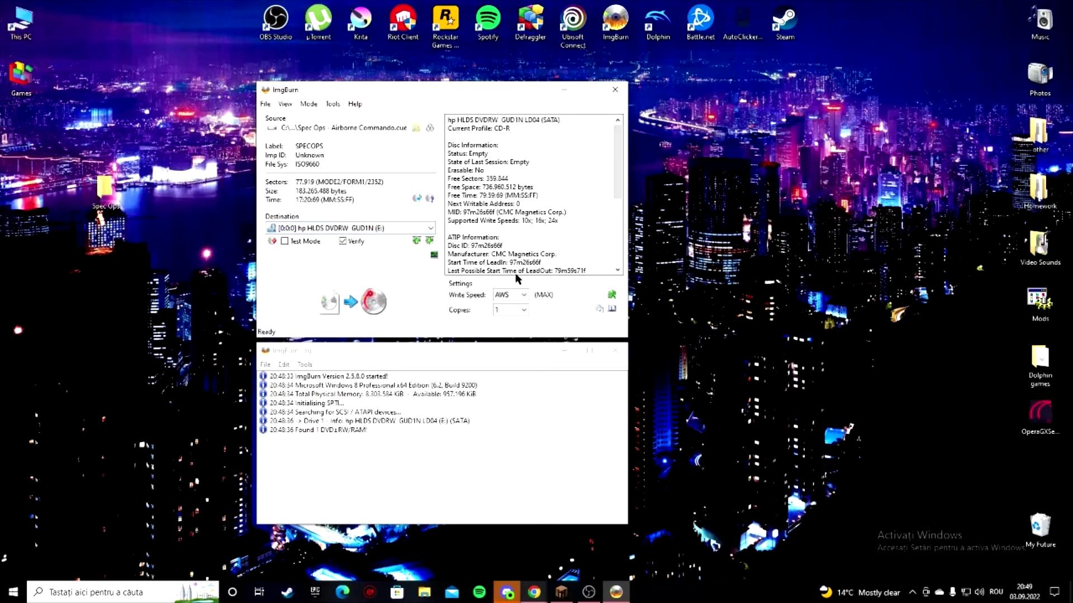
Step: Burn the Spec Ops image to the CD-R and continue past the tray warning into verification
left_click(357, 303)
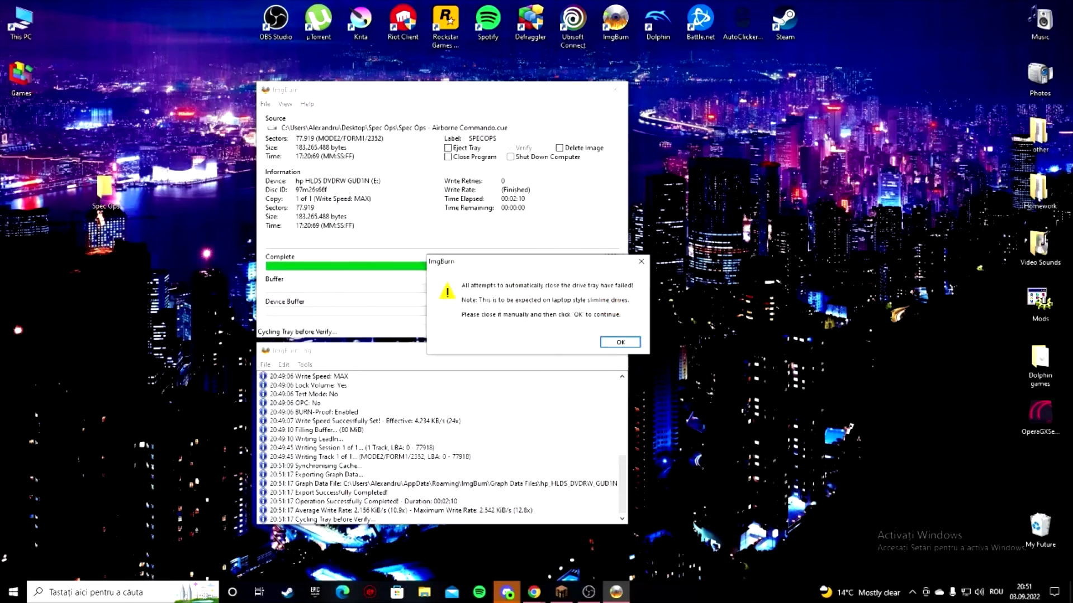
left_click(628, 343)
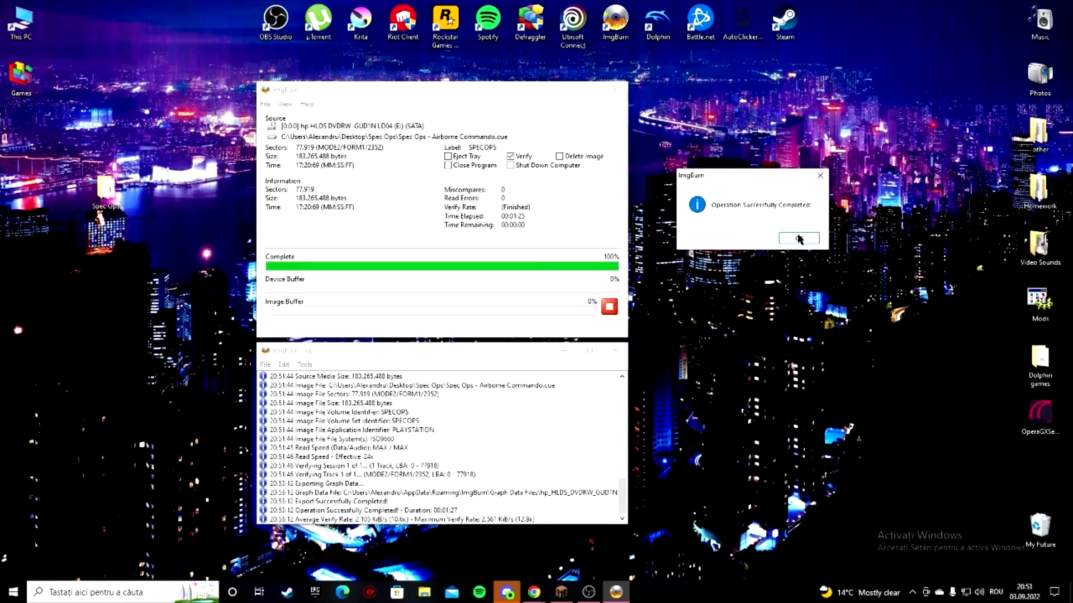
Step: Dismiss the successful verification message and move the ImgBurn window to the left
left_click(799, 238)
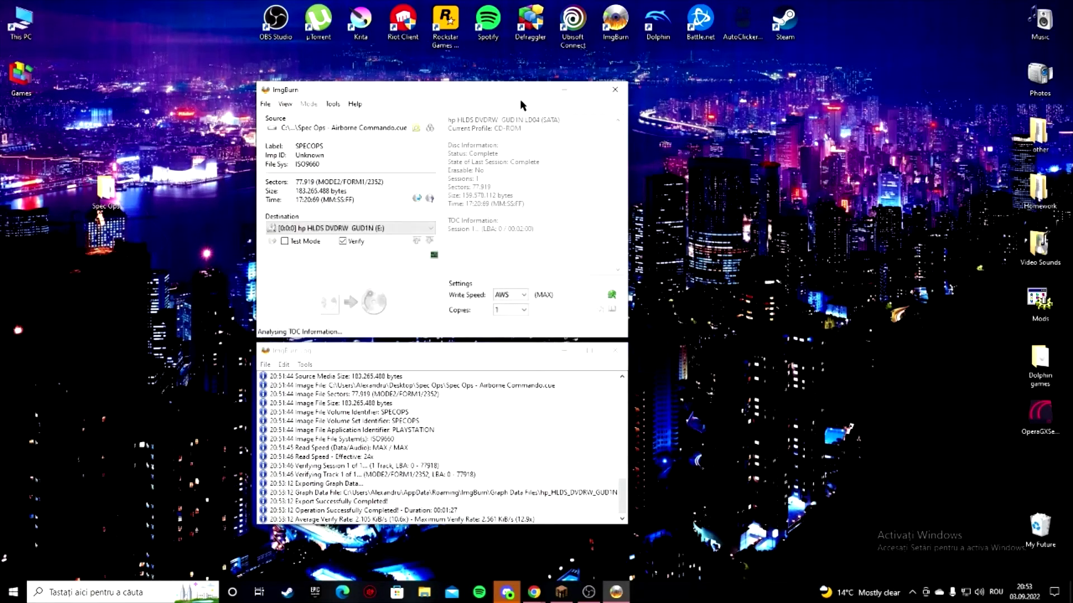
left_click_drag(423, 83, 260, 82)
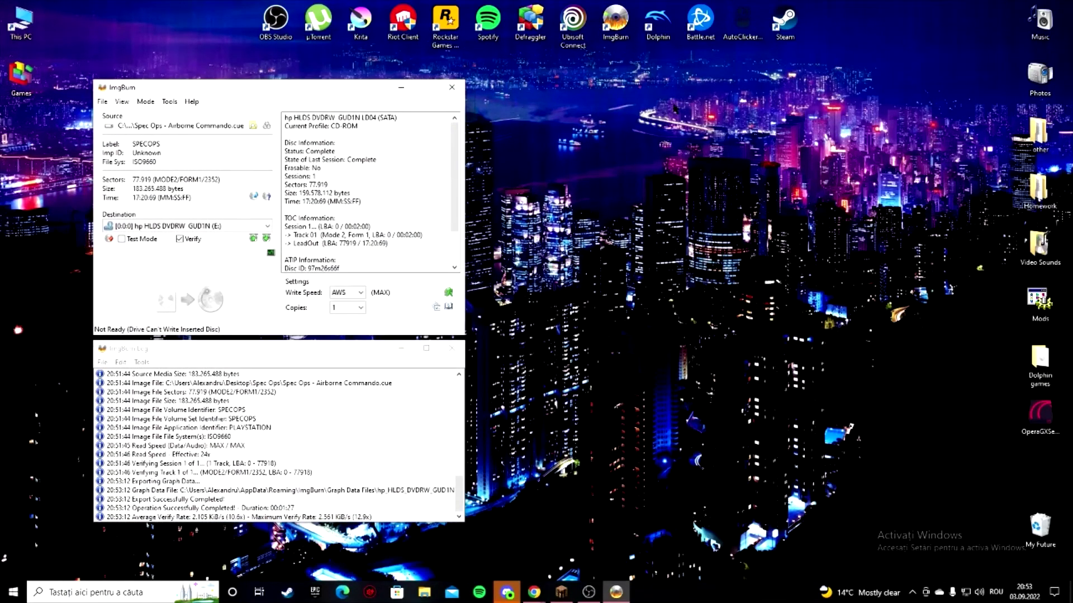
left_click_drag(837, 89, 995, 312)
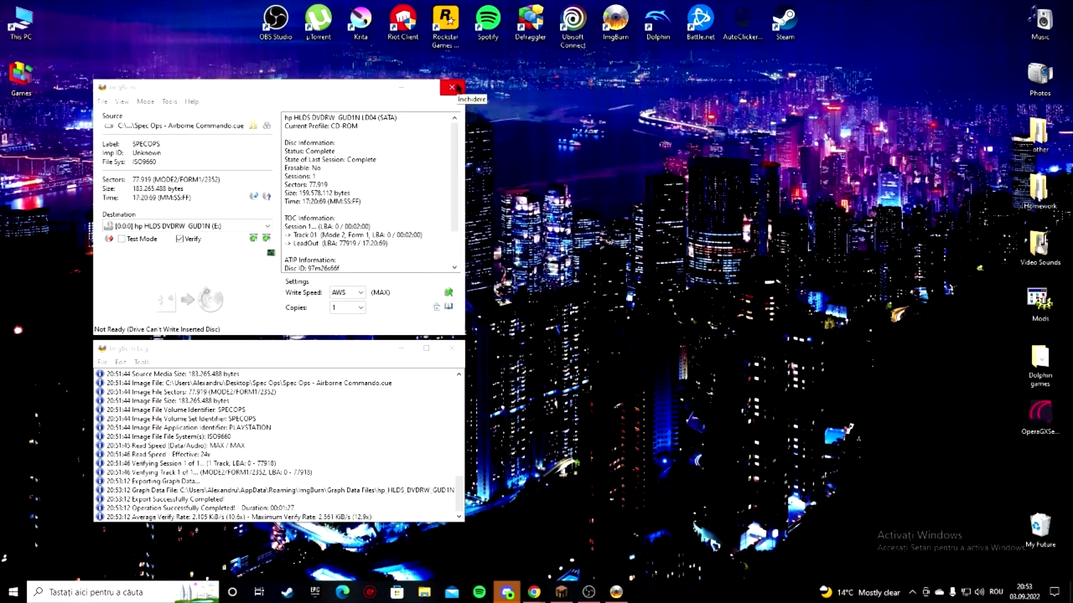